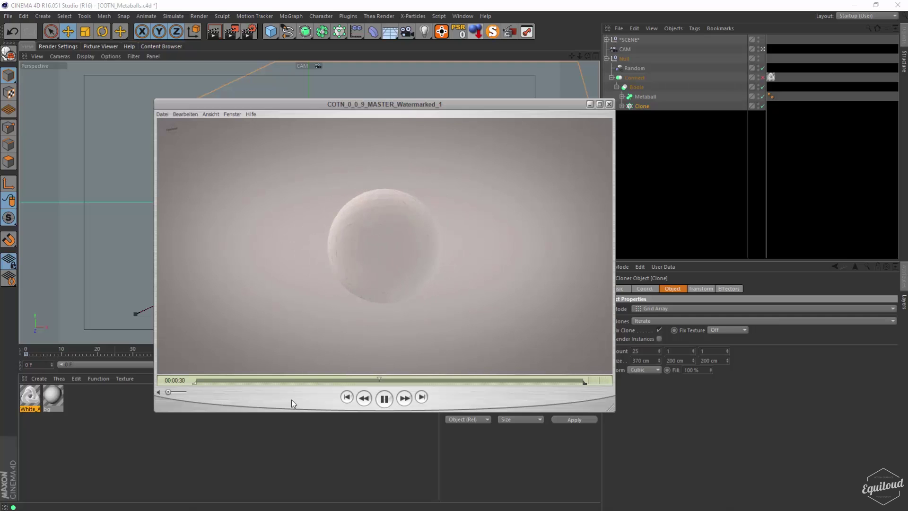
# Pause the reference clip, rewind it to the ringed sphere, replay, then pause again.
pyautogui.click(386, 401)
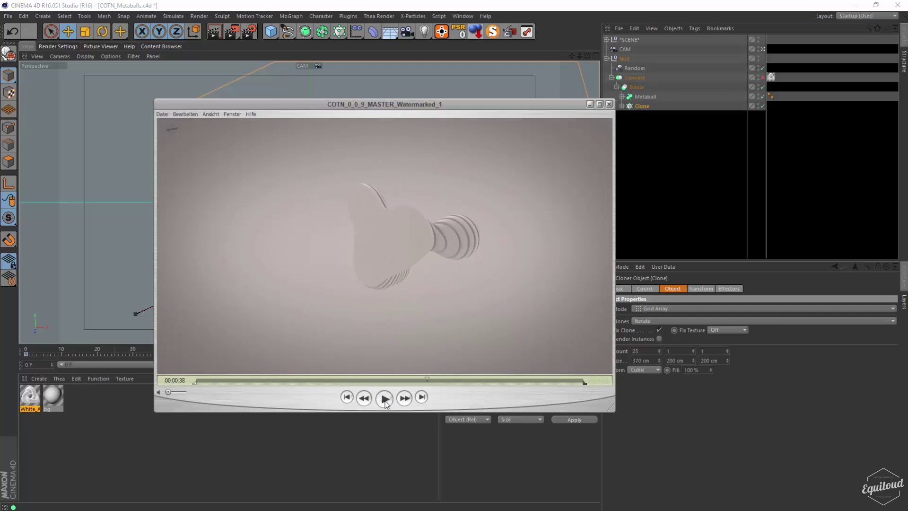
pyautogui.moveTo(426, 380); pyautogui.dragTo(406, 383)
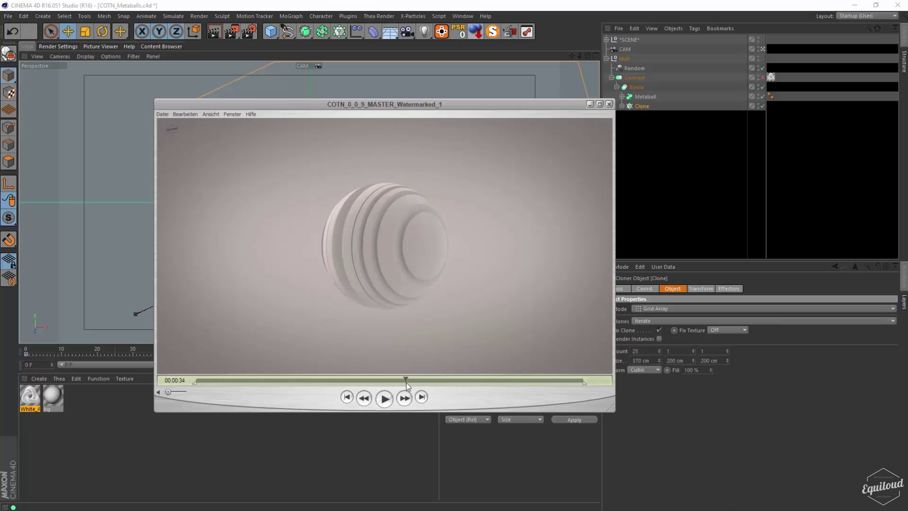
pyautogui.click(385, 399)
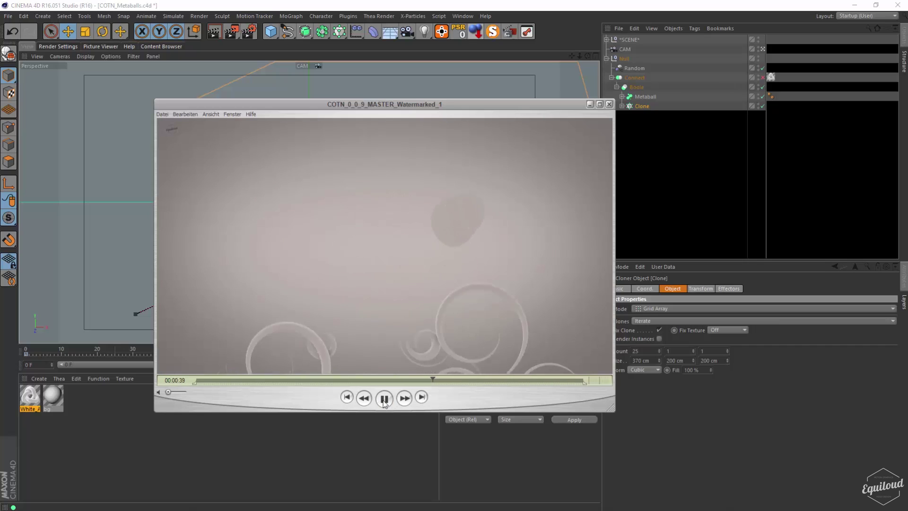
pyautogui.click(386, 398)
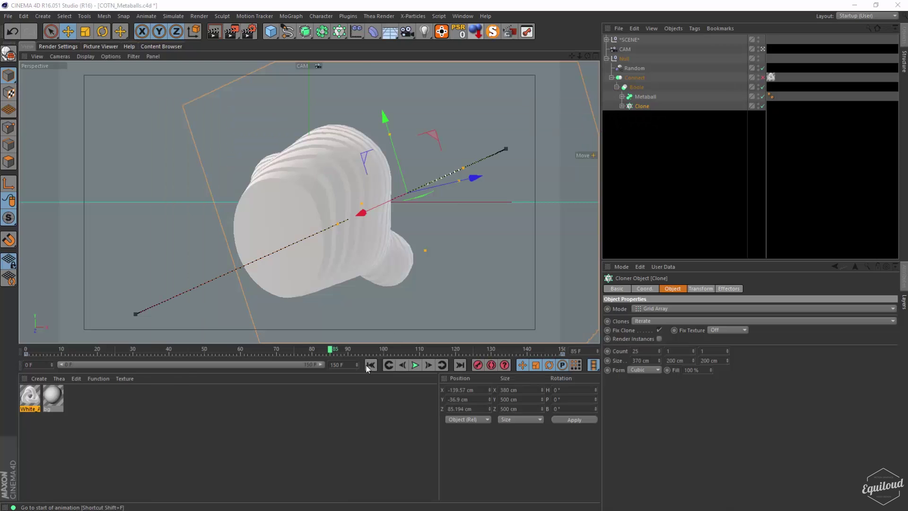
# Return to frame 0, select the CAM camera, and play the animation briefly.
pyautogui.click(368, 365)
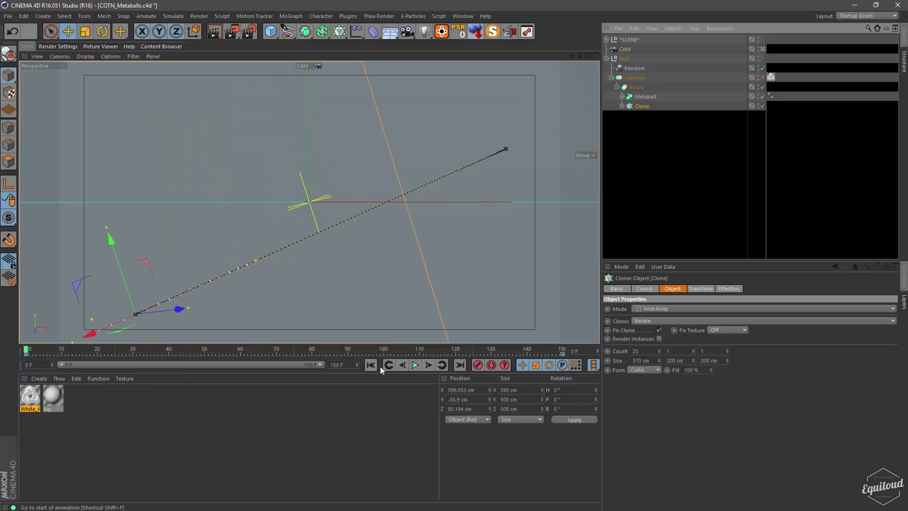
pyautogui.click(661, 155)
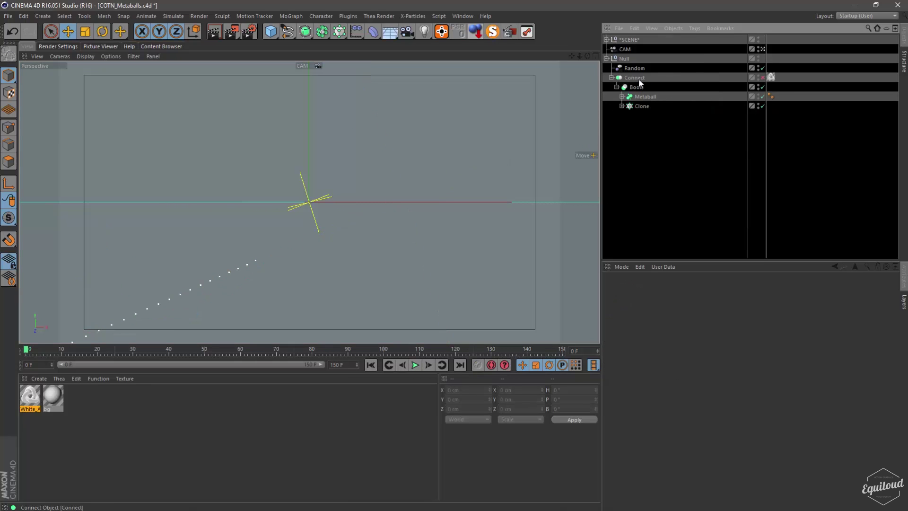
pyautogui.click(624, 49)
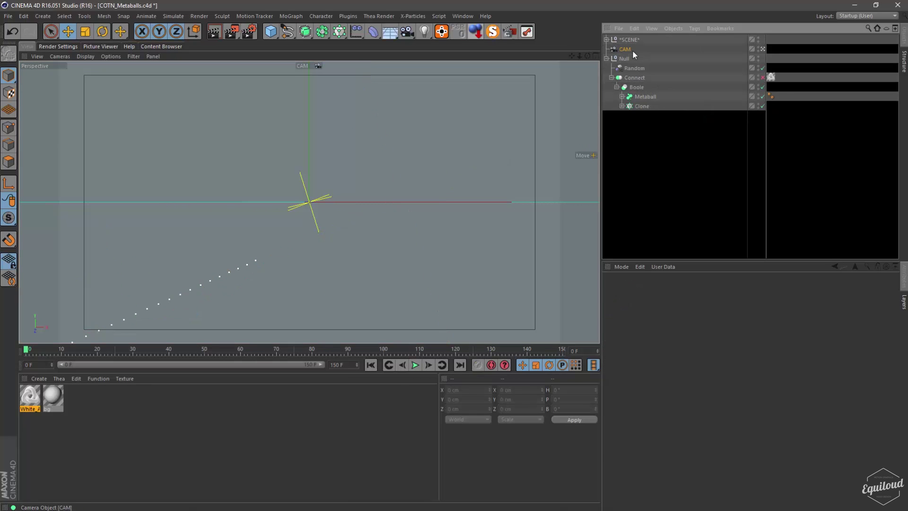
pyautogui.click(415, 366)
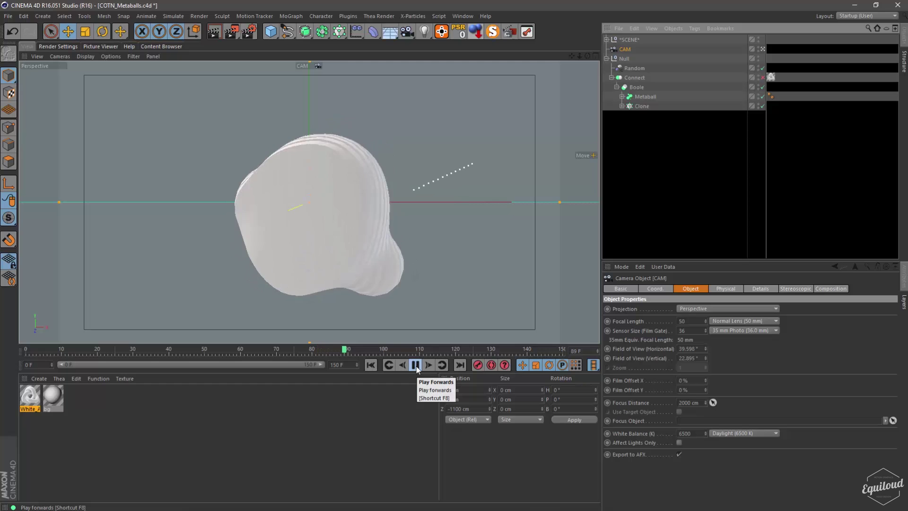
pyautogui.click(416, 364)
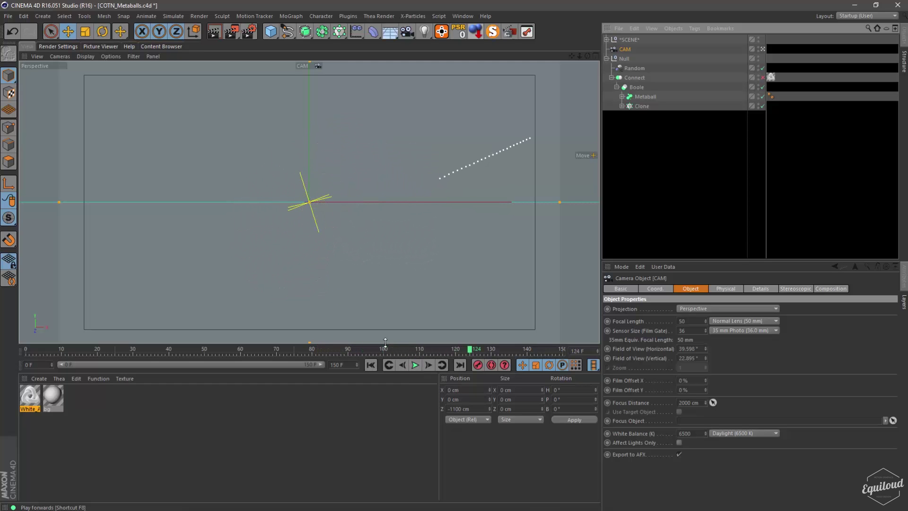
# Enlarge the viewport, stop looking through CAM, play to frame 68, and zoom out.
pyautogui.moveTo(416, 374); pyautogui.dragTo(416, 418)
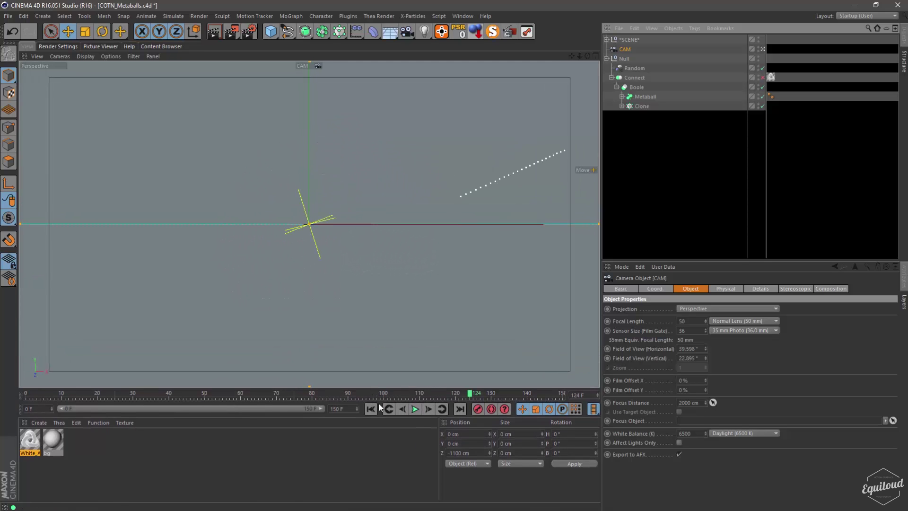
pyautogui.click(375, 407)
pyautogui.click(762, 50)
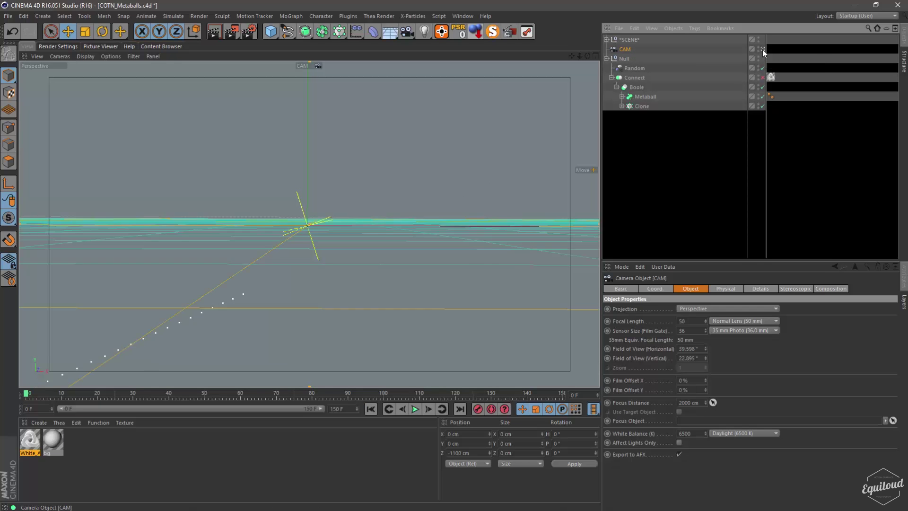
pyautogui.click(414, 408)
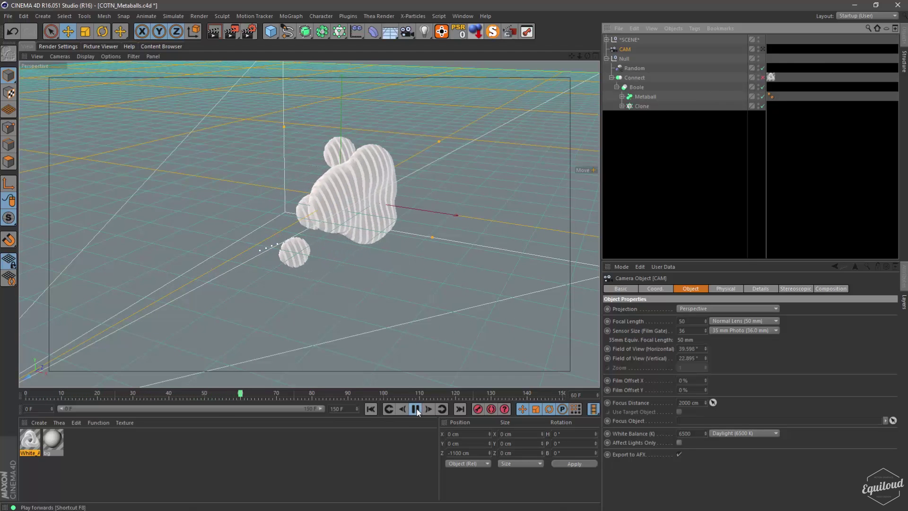
pyautogui.click(416, 409)
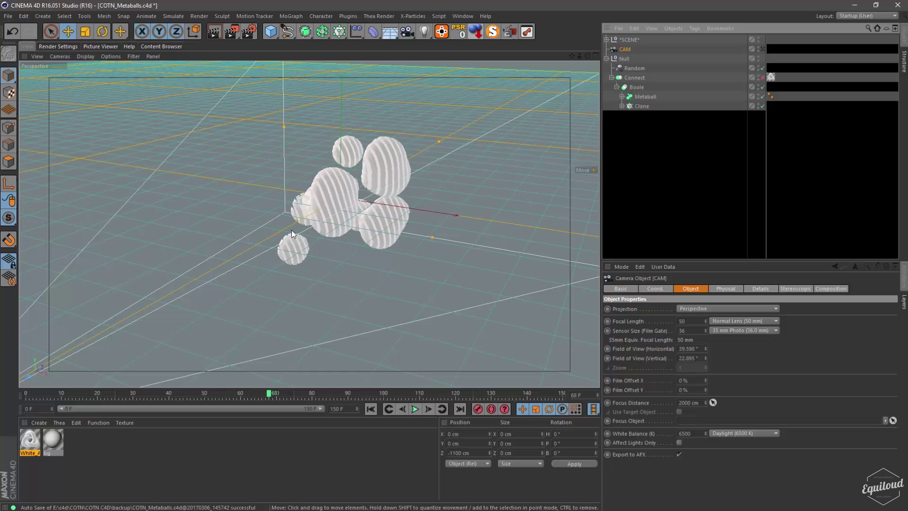
pyautogui.moveTo(581, 56); pyautogui.dragTo(580, 64)
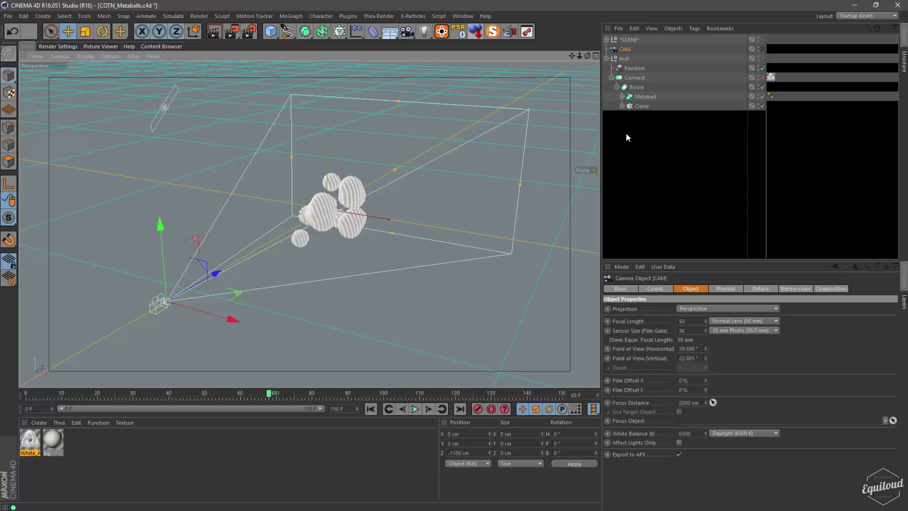
# Move the Metaball out of the Boole, disable Boole and Clone, and play to frame 50.
pyautogui.click(637, 87)
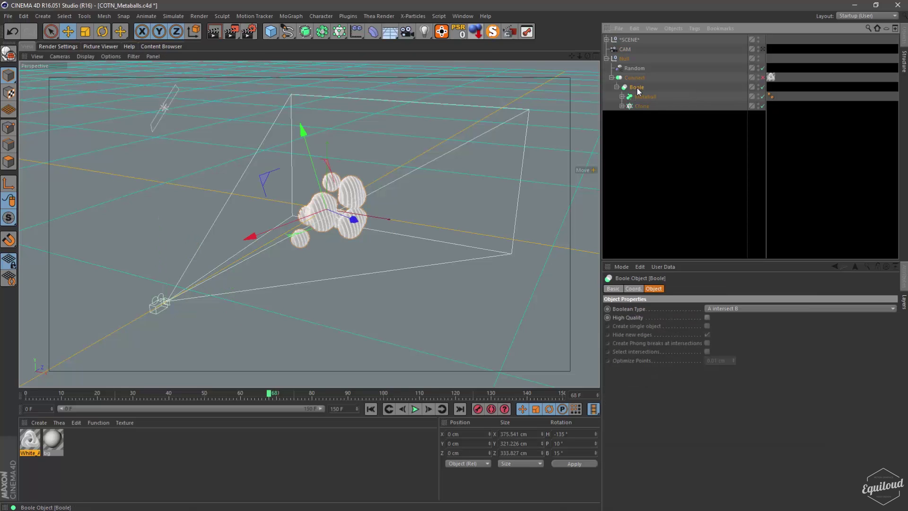
pyautogui.moveTo(640, 95); pyautogui.dragTo(639, 127)
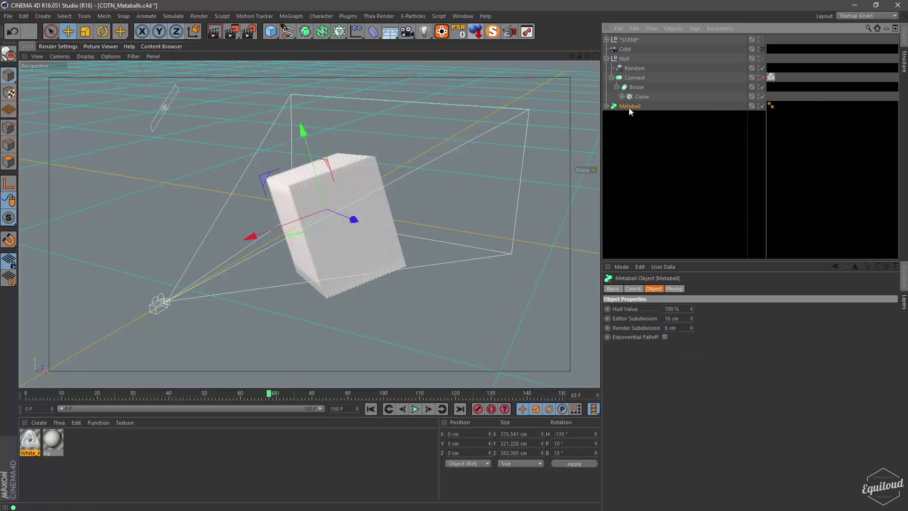
pyautogui.click(762, 87)
pyautogui.click(762, 96)
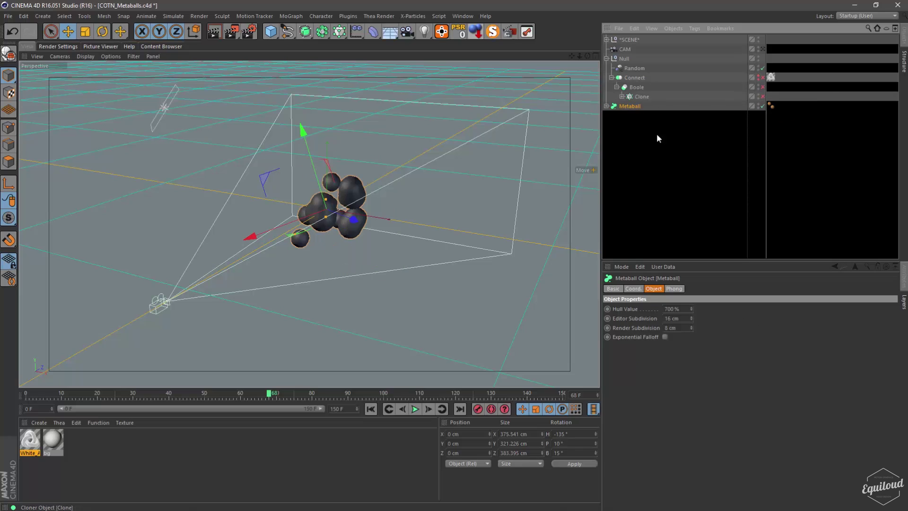
pyautogui.click(371, 410)
pyautogui.click(415, 409)
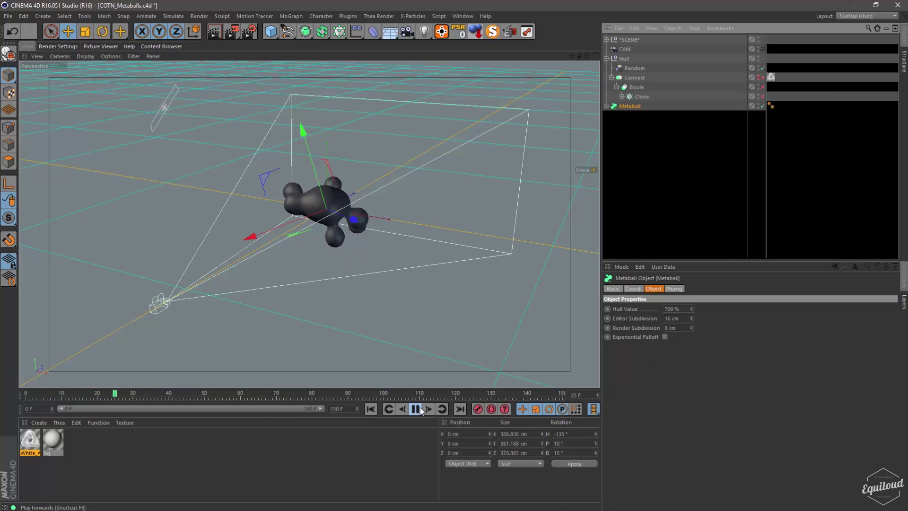
pyautogui.click(416, 409)
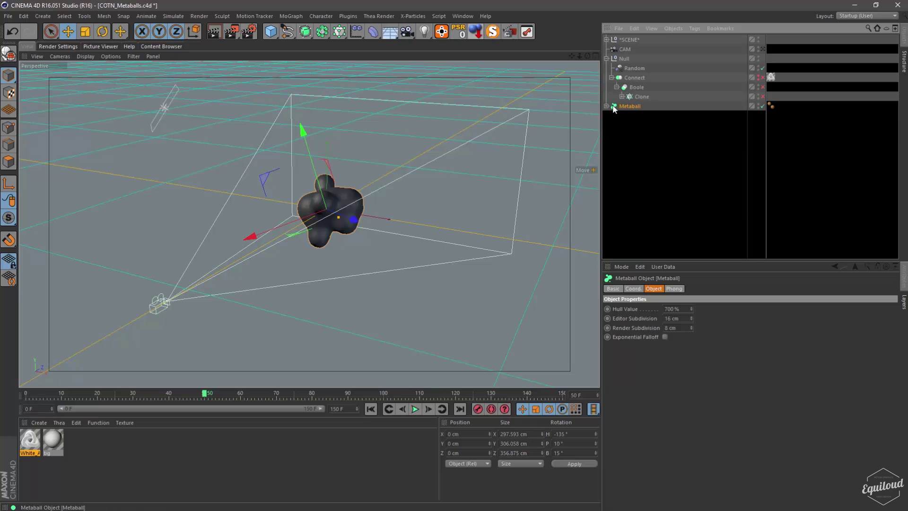
# Inspect the Metaball's Klon cloner, play to frame 132, rewind, and reselect the Metaball.
pyautogui.click(607, 106)
pyautogui.click(629, 115)
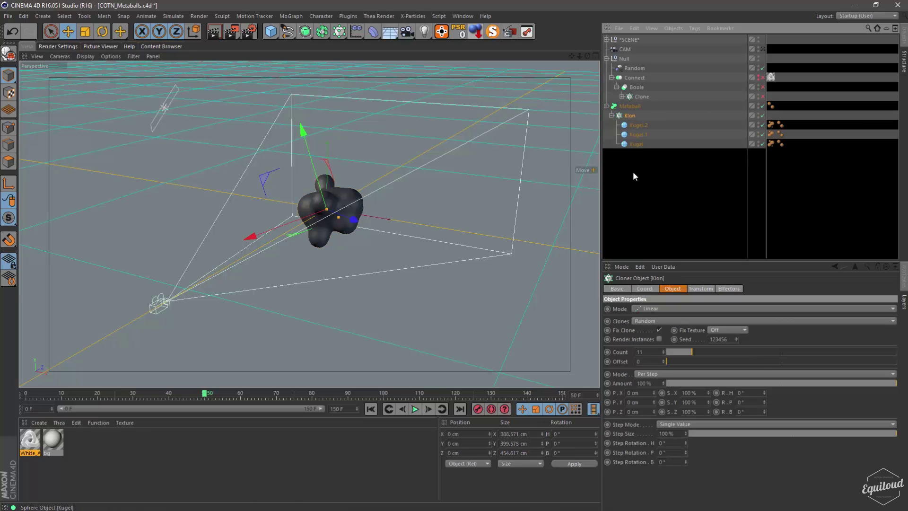
pyautogui.click(659, 330)
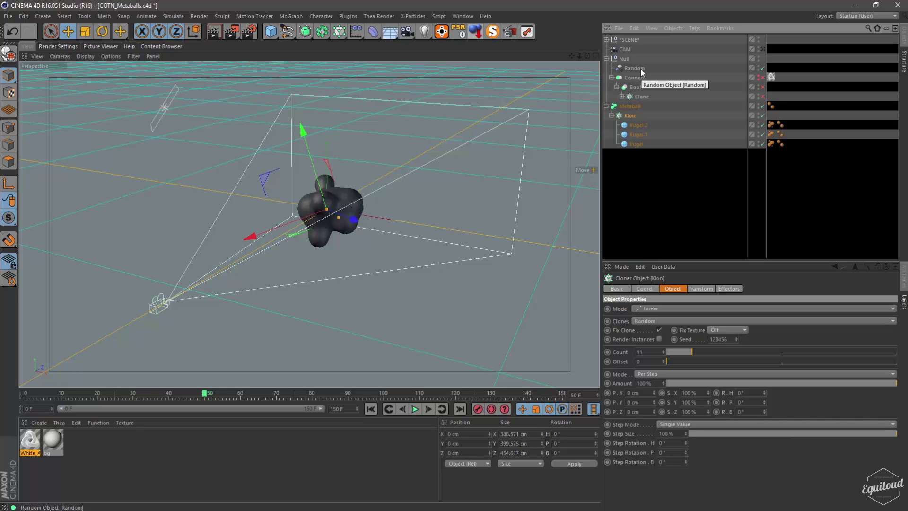
pyautogui.click(415, 409)
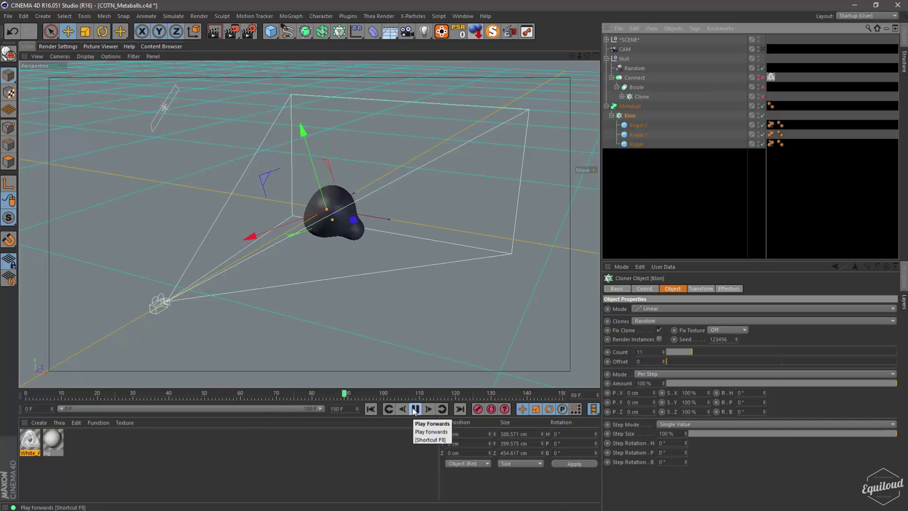
pyautogui.click(414, 408)
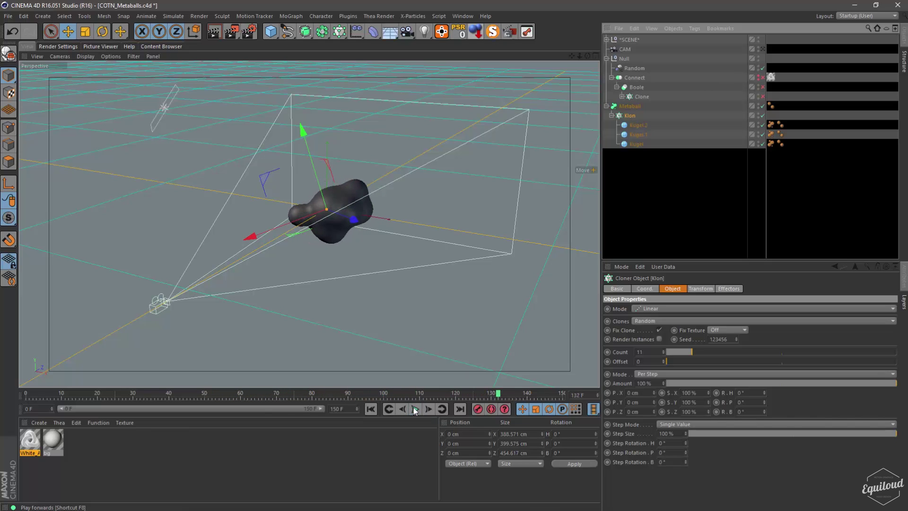
pyautogui.click(371, 409)
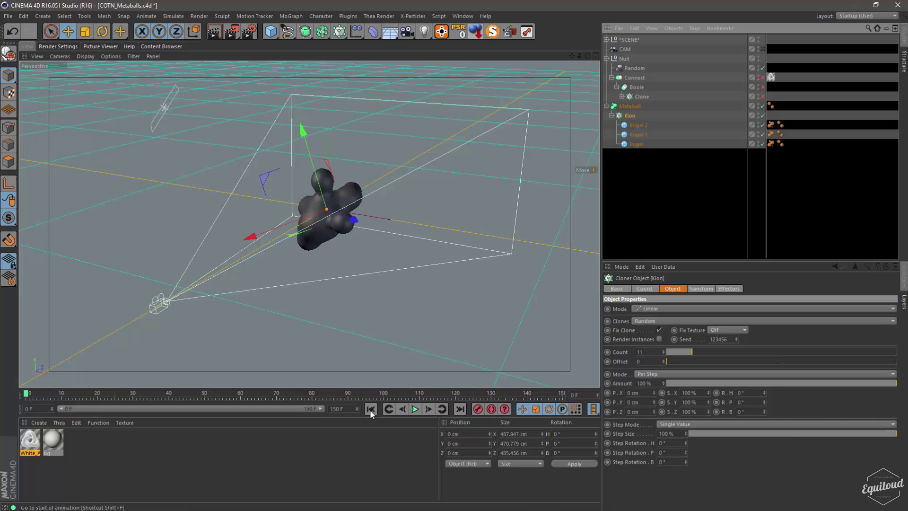
pyautogui.click(611, 116)
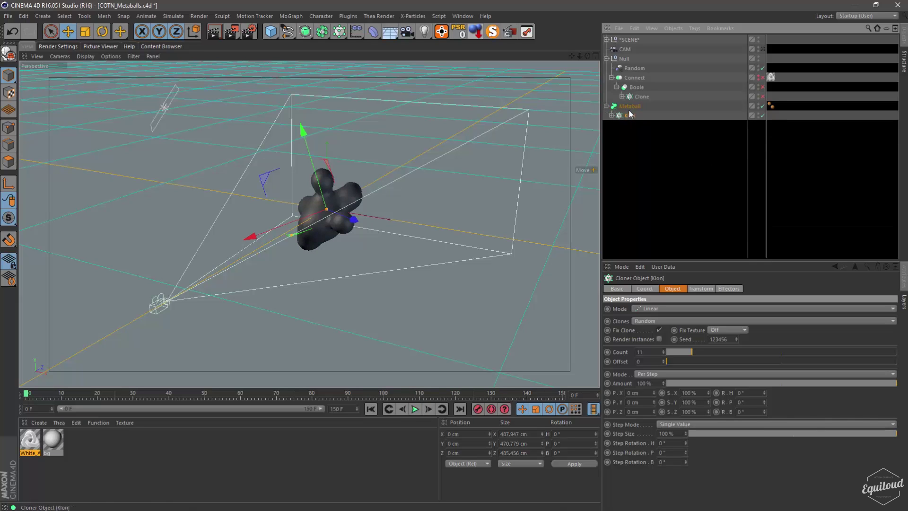
pyautogui.click(628, 106)
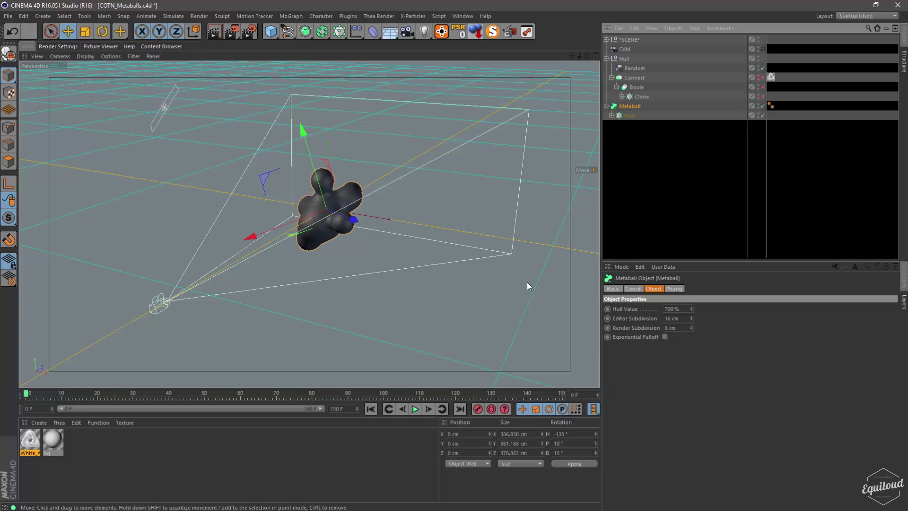
# Look through the CAM camera again and play the animation to frame 98.
pyautogui.click(763, 49)
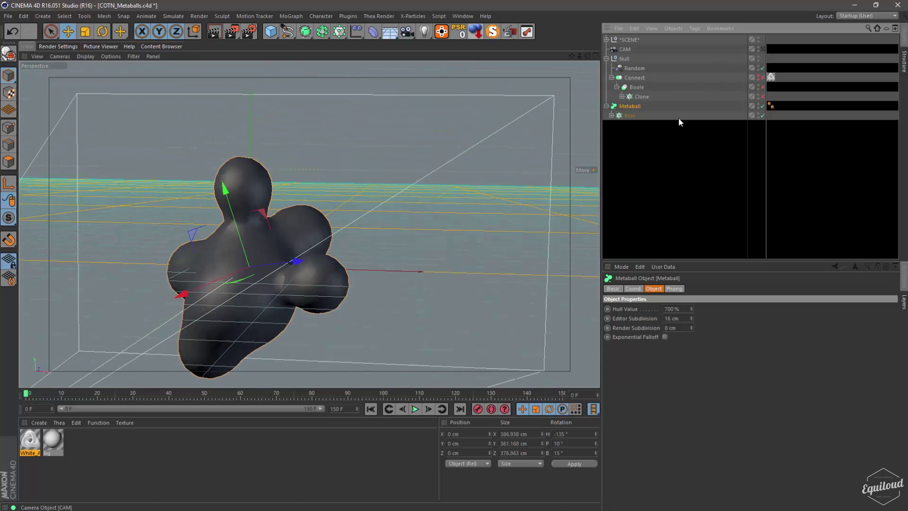
pyautogui.click(414, 409)
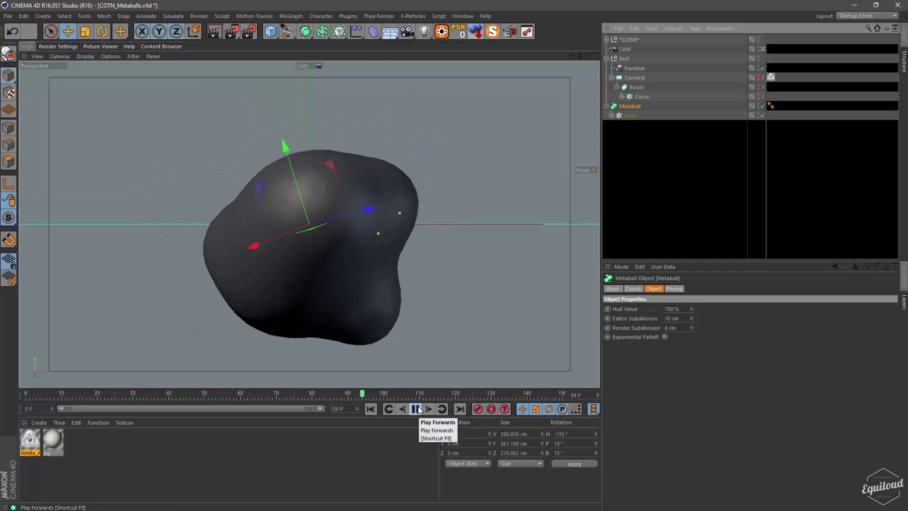
pyautogui.click(416, 409)
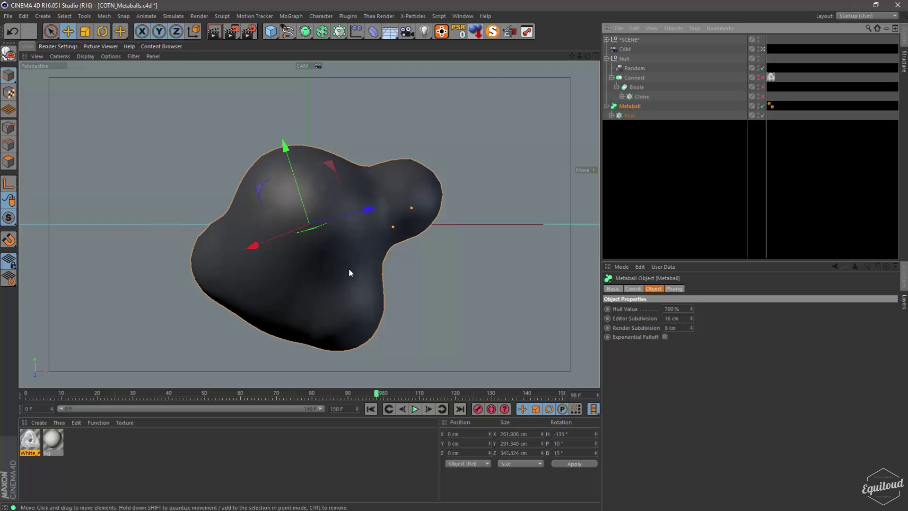
# Move the Clone out of the Boole, enable it, hide the Metaball, and leave CAM.
pyautogui.click(606, 106)
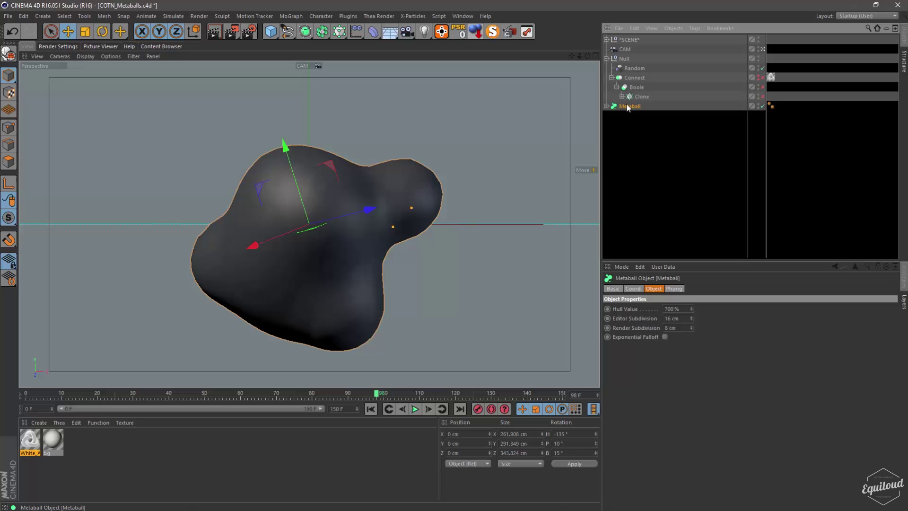
pyautogui.click(640, 96)
pyautogui.moveTo(640, 96); pyautogui.dragTo(635, 129)
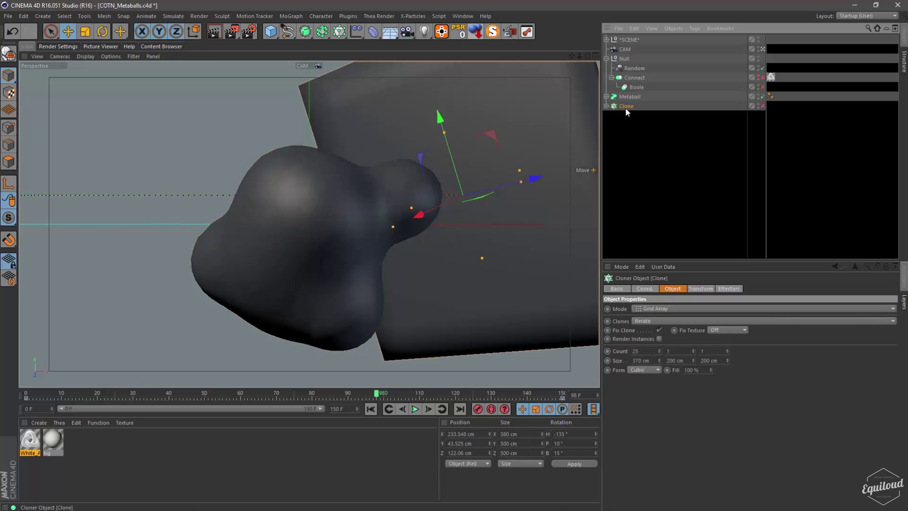
pyautogui.click(762, 106)
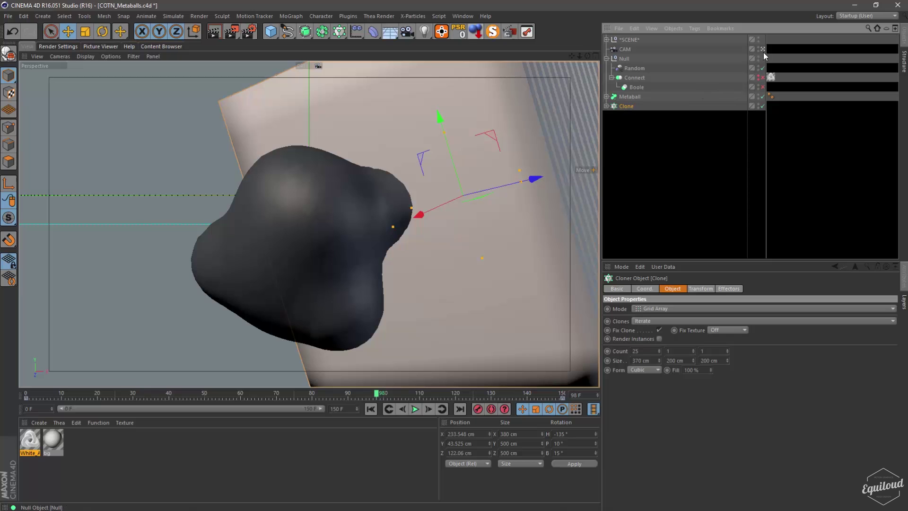
pyautogui.click(757, 95)
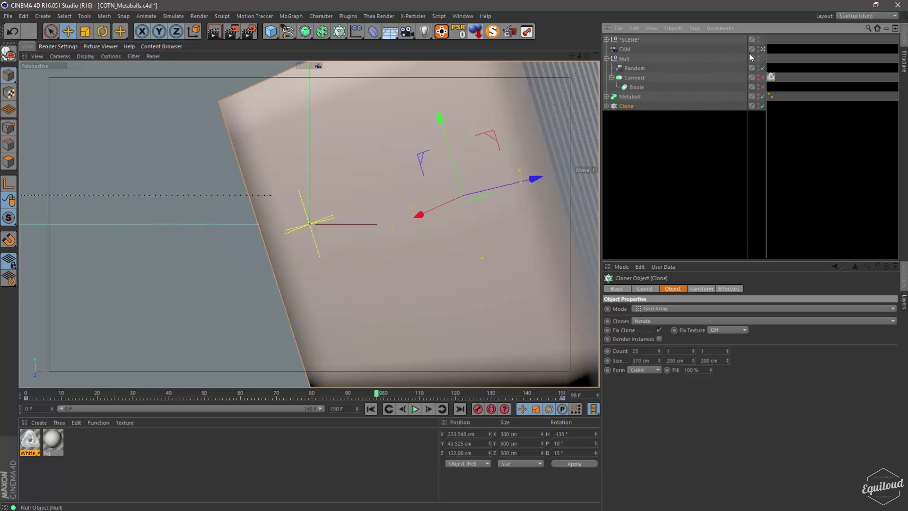
pyautogui.click(763, 49)
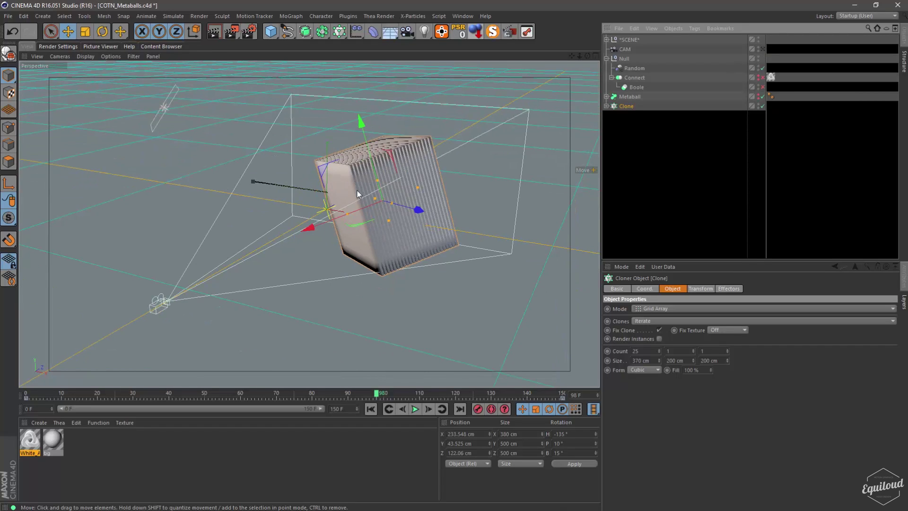
# Check the size settings of the Clone's Cubes child object.
pyautogui.click(605, 106)
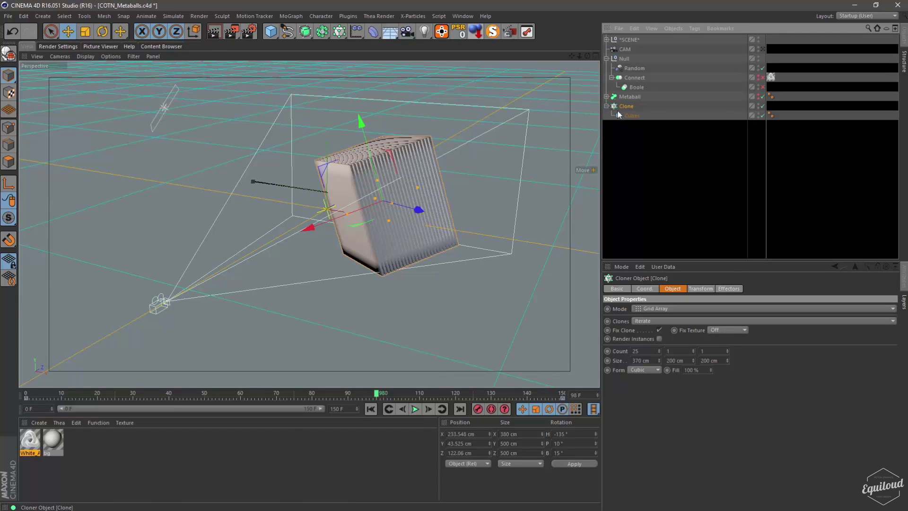
pyautogui.click(630, 114)
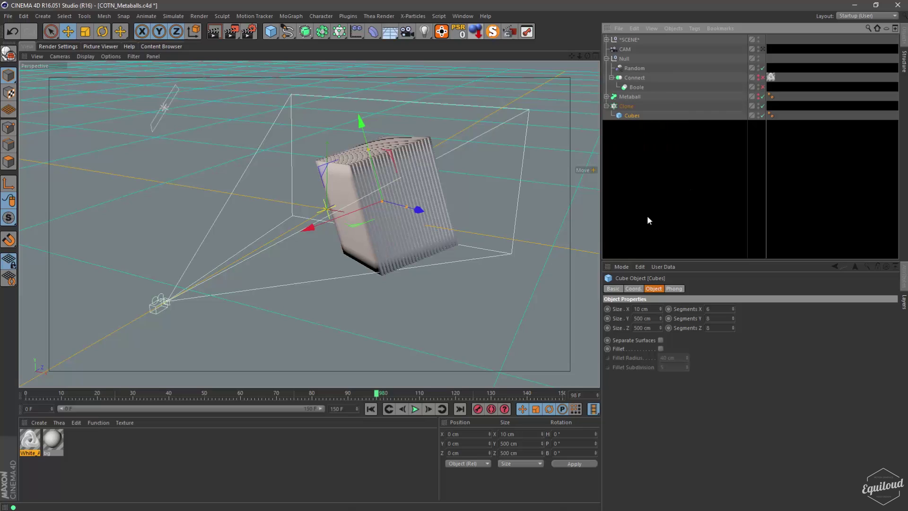
pyautogui.click(606, 106)
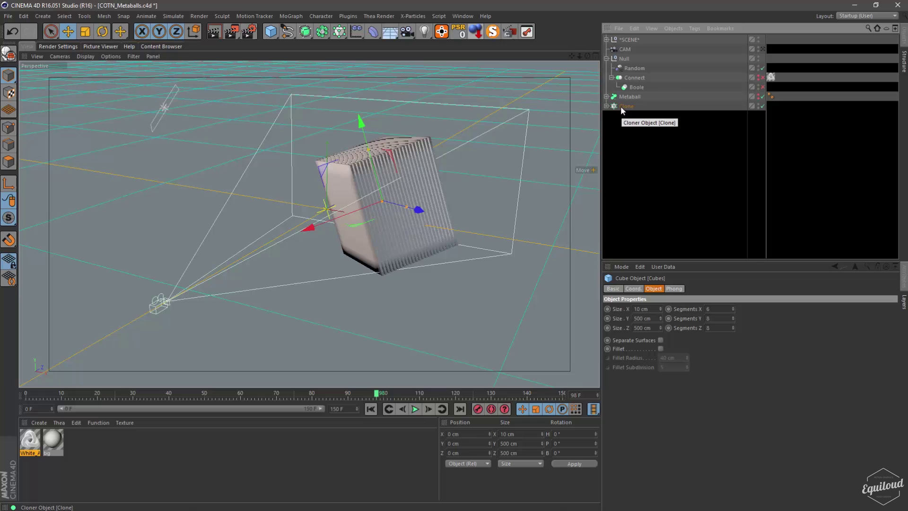
# Put the Clone back under the Boole and toggle the A intersect B Boole off and on.
pyautogui.click(620, 106)
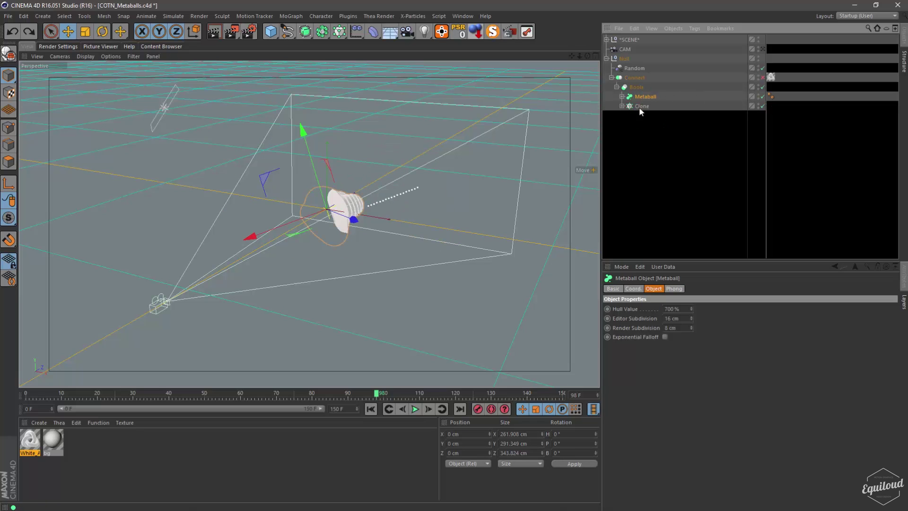
pyautogui.click(762, 87)
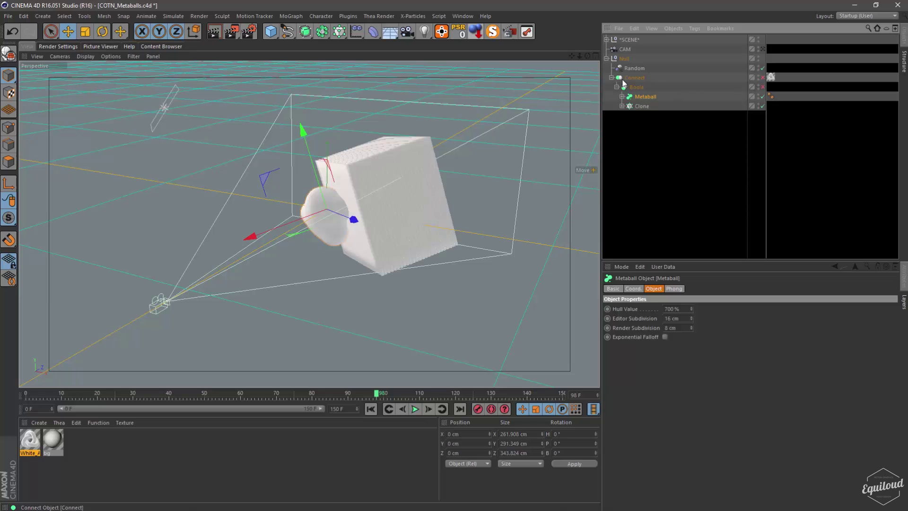
pyautogui.click(624, 87)
pyautogui.click(763, 87)
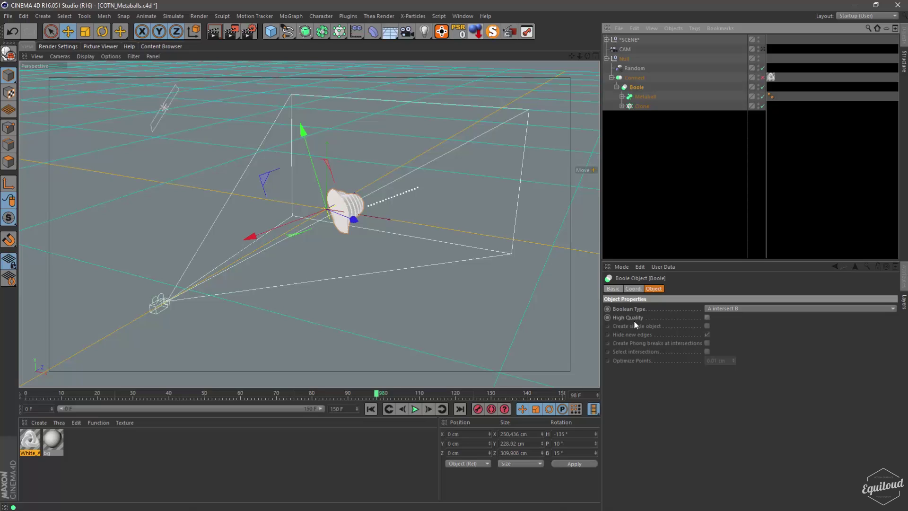
# Play from frame 0, pausing at frame 37 to select Clone, and stop at frame 82.
pyautogui.click(369, 409)
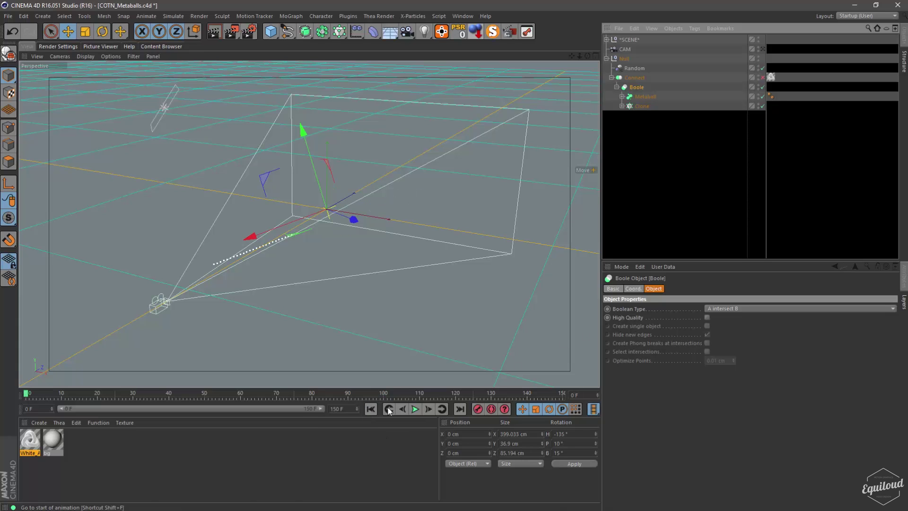
pyautogui.click(413, 408)
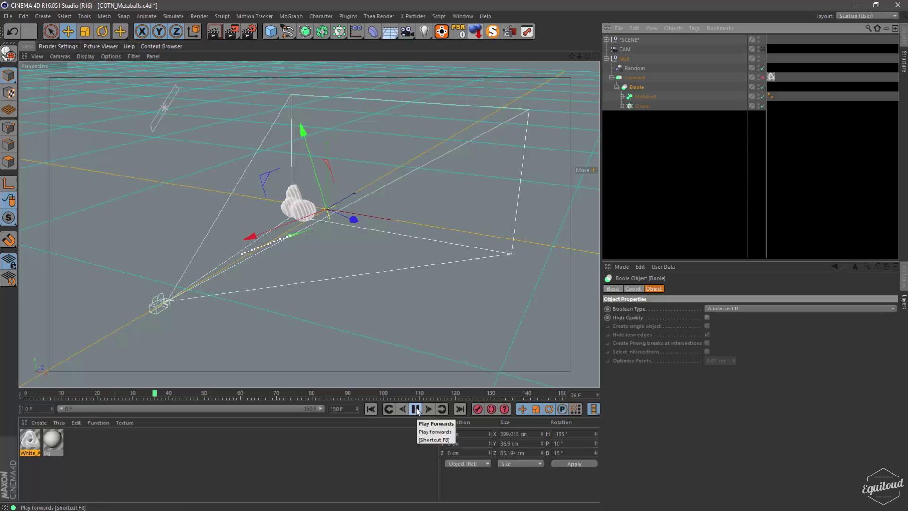
pyautogui.click(416, 409)
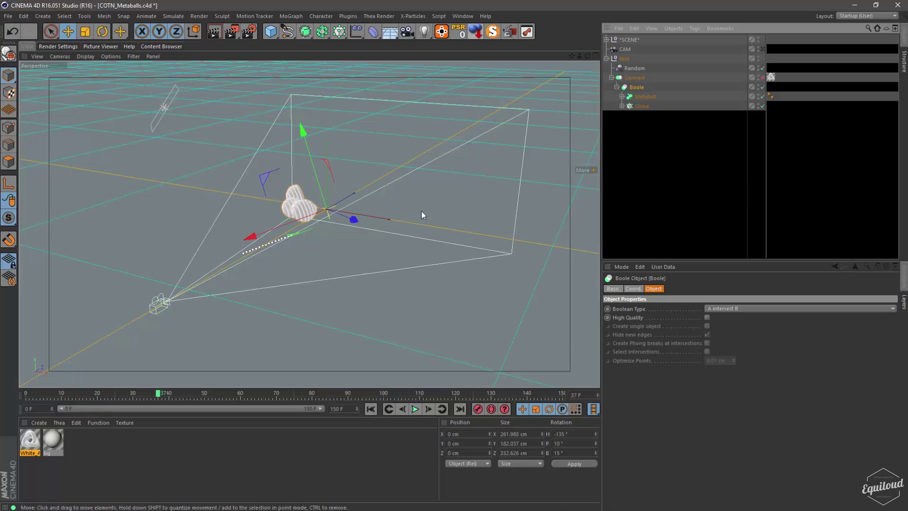
pyautogui.click(640, 106)
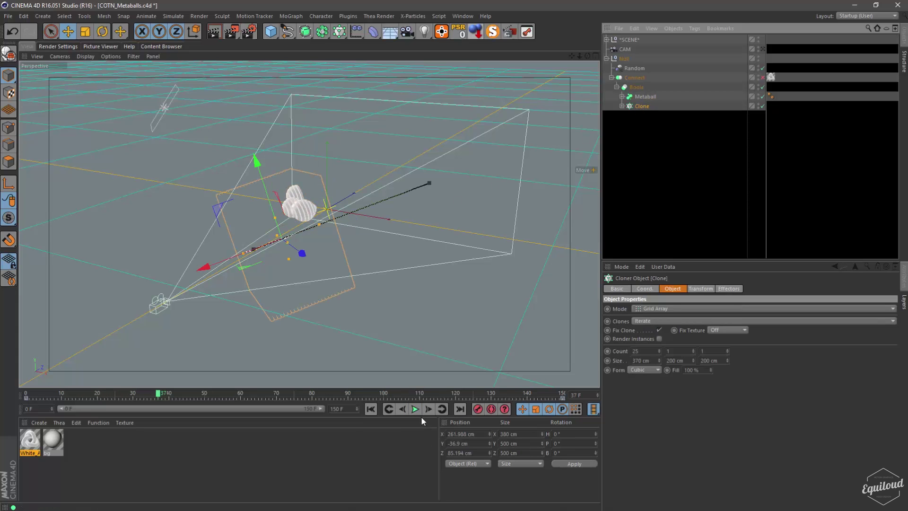
pyautogui.click(416, 409)
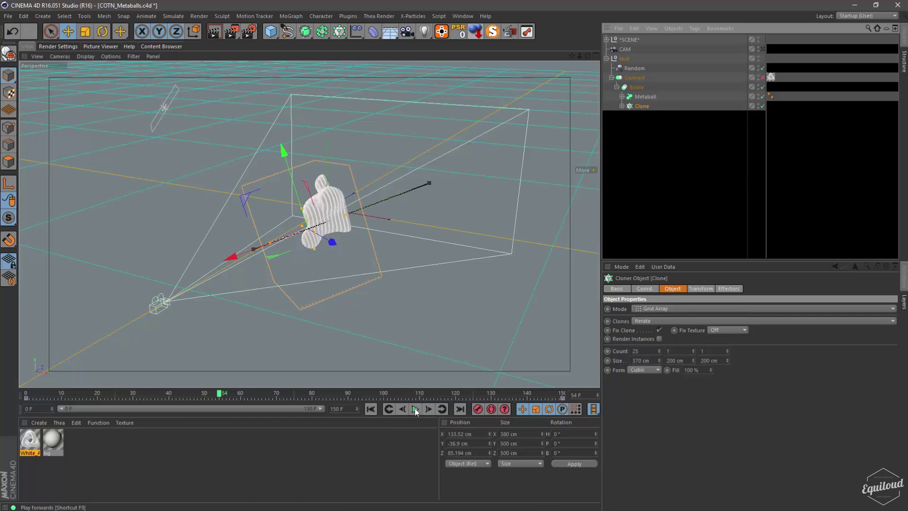
pyautogui.click(416, 410)
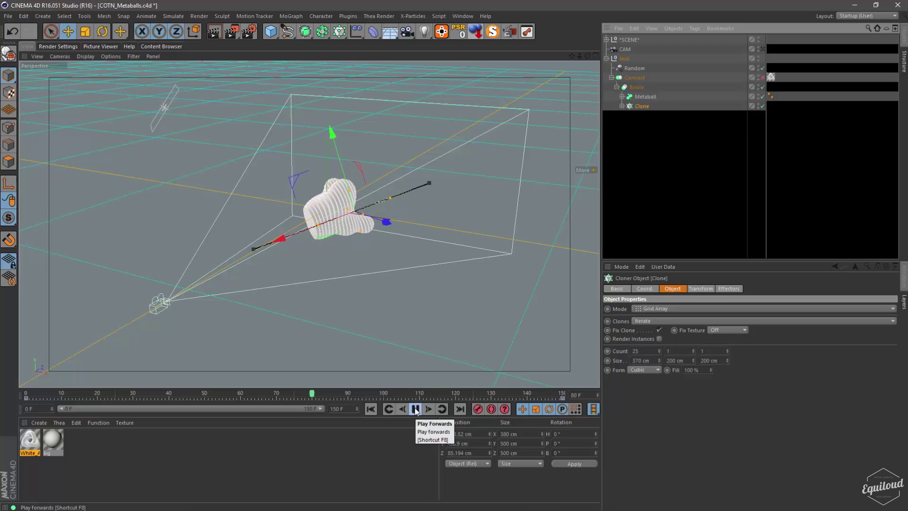
pyautogui.click(415, 409)
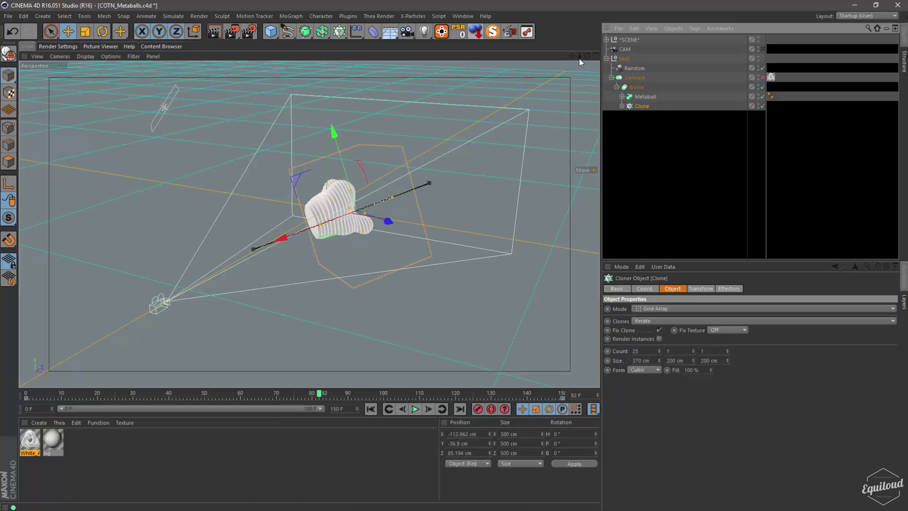
# Zoom in on the blob and try Clone Size X at 500 and 545 cm, settling on 370 cm.
pyautogui.moveTo(579, 58); pyautogui.dragTo(501, 59)
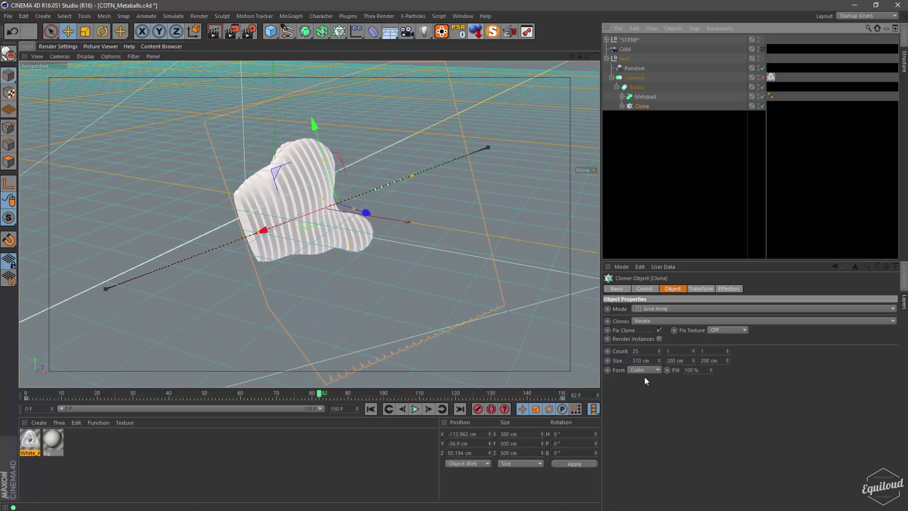
pyautogui.click(641, 361)
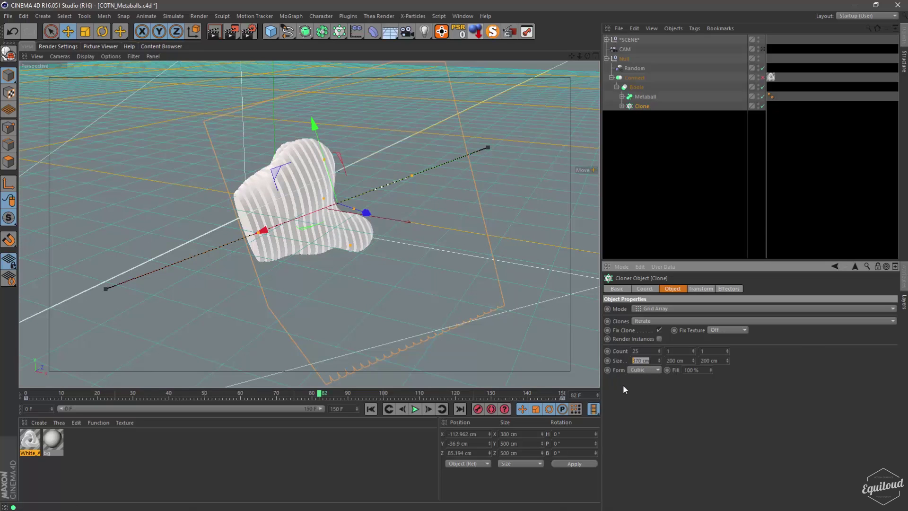
pyautogui.write('500')
pyautogui.press('Return')
pyautogui.moveTo(660, 361); pyautogui.dragTo(660, 362)
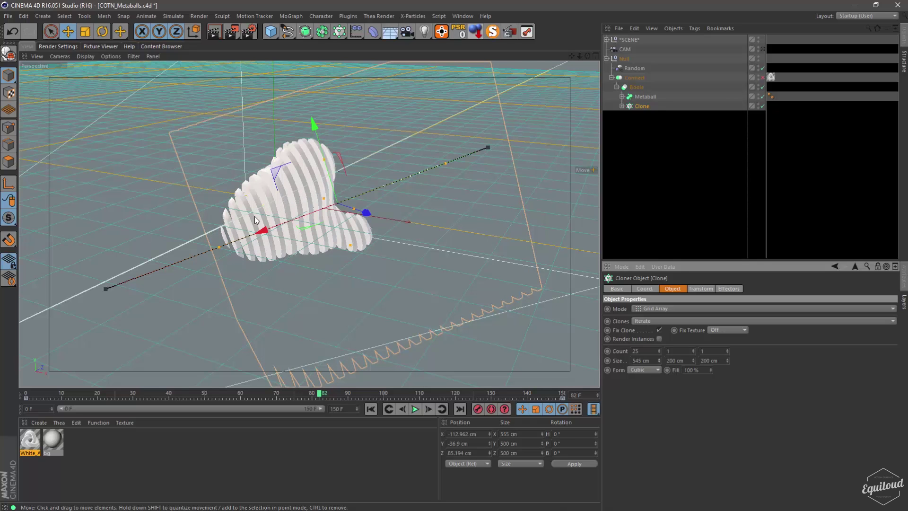
pyautogui.doubleClick(655, 362)
pyautogui.write('370')
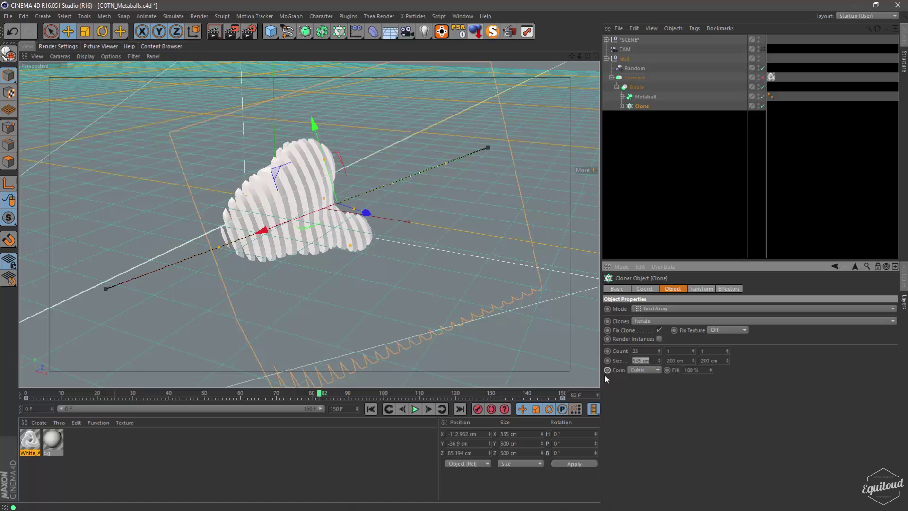
pyautogui.press('Return')
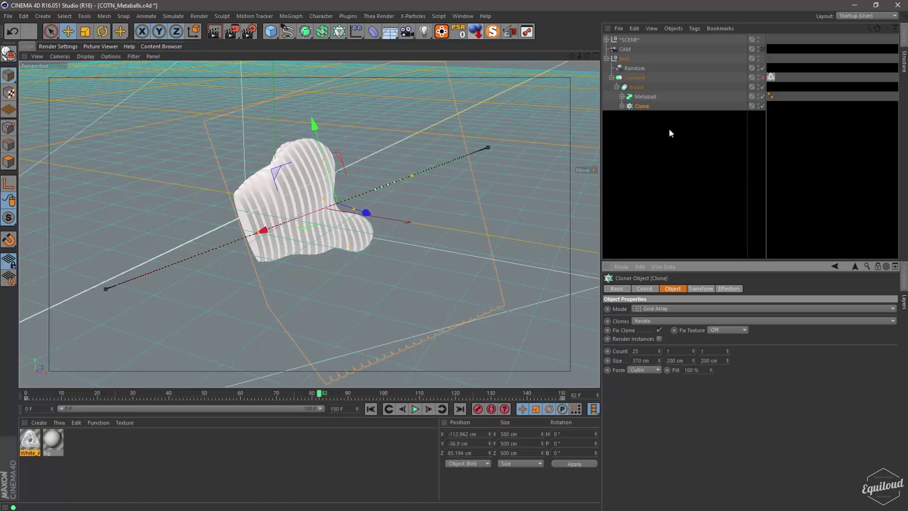
# Select the Boole, the Connect object and its White_AO texture tag, then the Metaball.
pyautogui.click(636, 87)
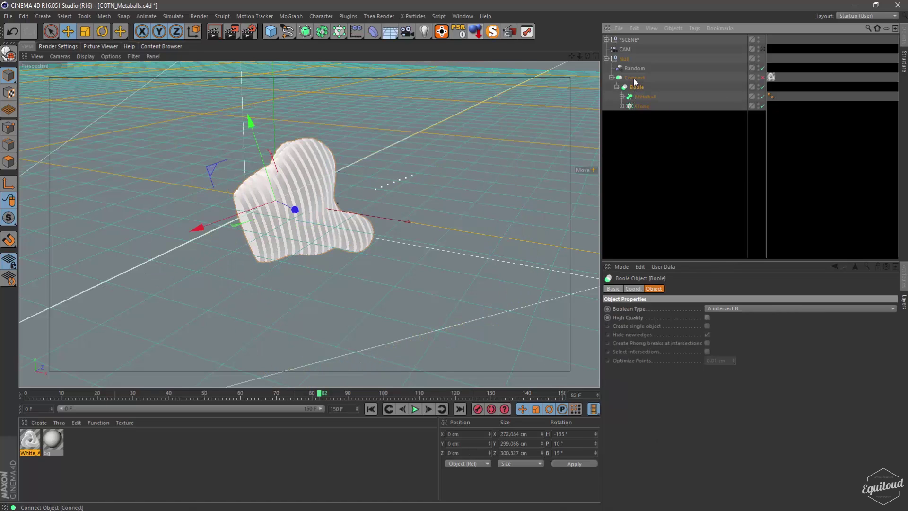
pyautogui.click(634, 77)
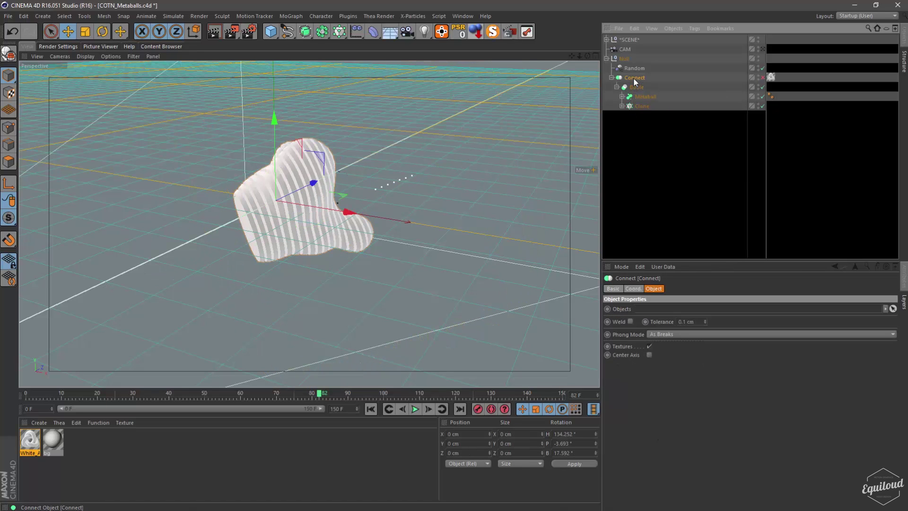
pyautogui.click(771, 77)
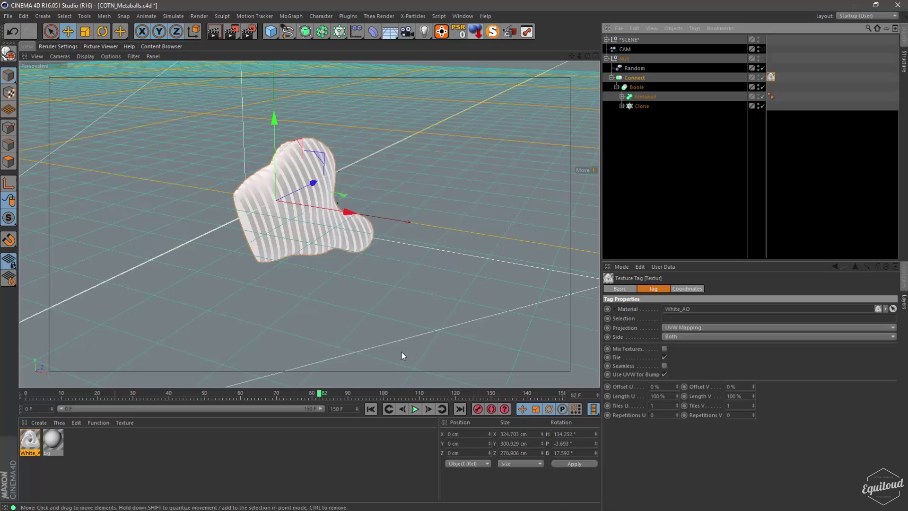
pyautogui.click(643, 97)
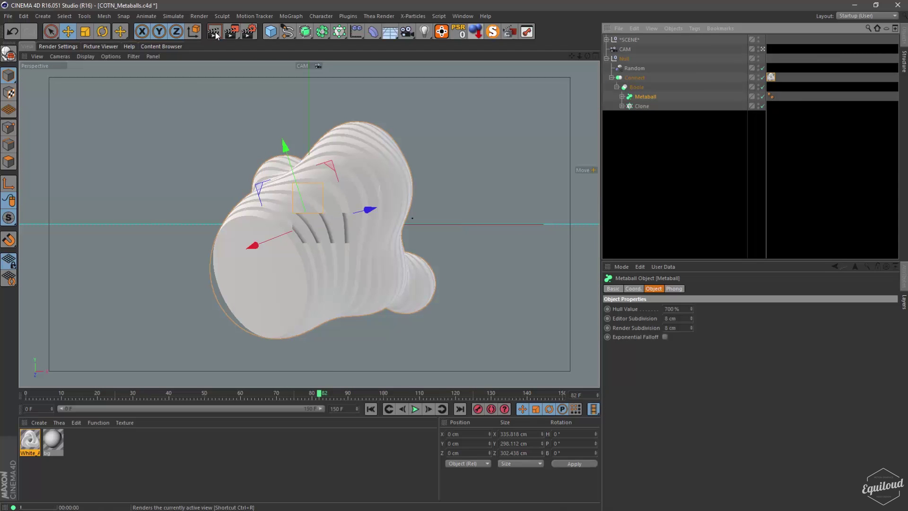
# Render the active CAM view in the viewport with Render View.
pyautogui.click(216, 32)
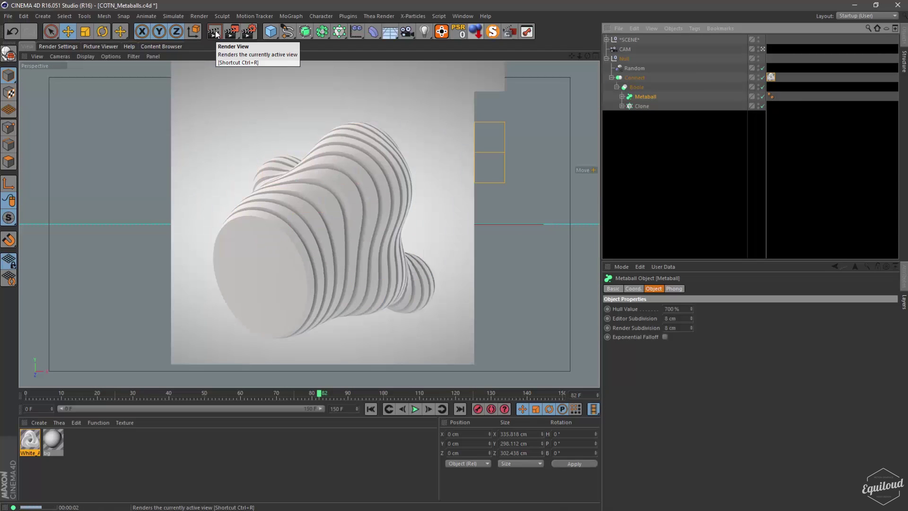